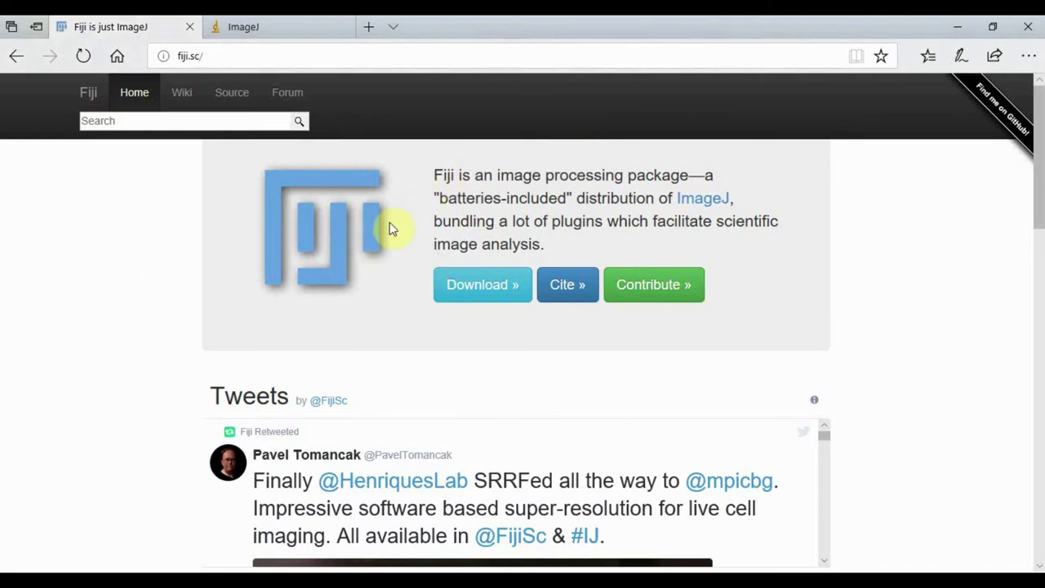
# Glance at the ImageJ tab, then scroll the Fiji homepage down to its Download Fiji for your OS section
pyautogui.hotkey('ctrl', 'Tab')
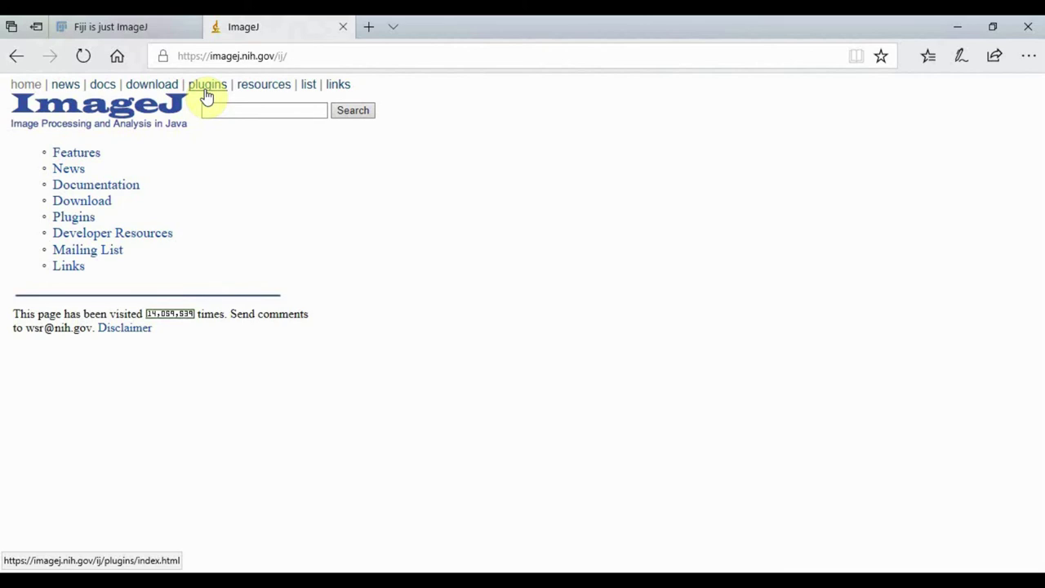
pyautogui.hotkey('ctrl', 'Tab')
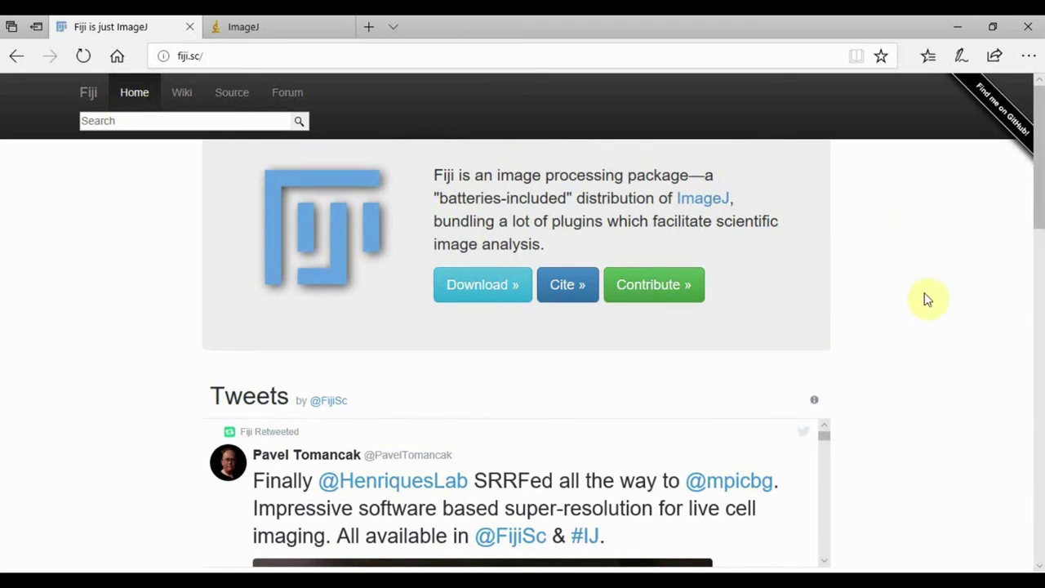
pyautogui.scroll(-6, 928, 297)
pyautogui.scroll(-5, 928, 297)
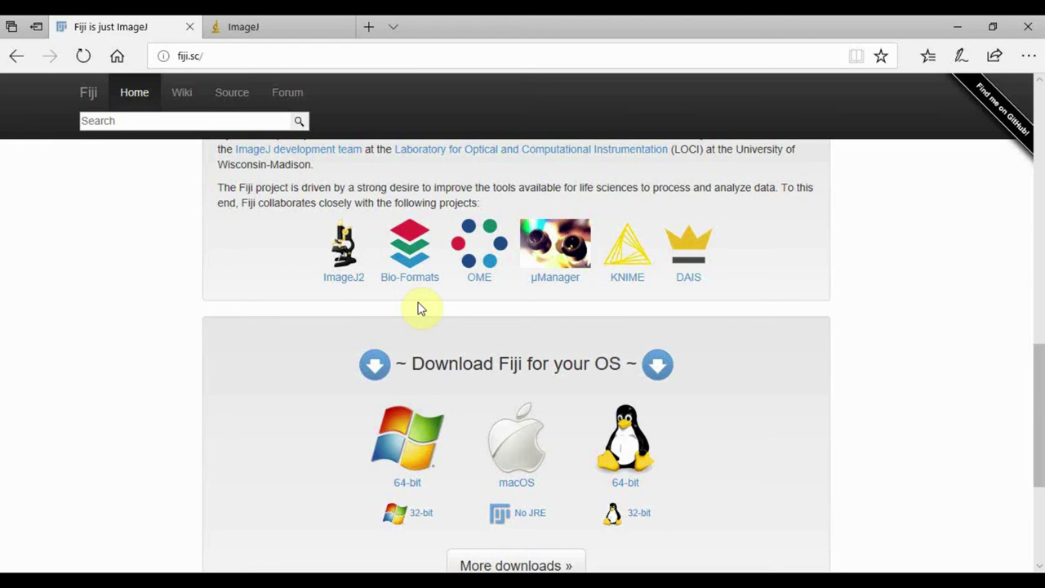
# Check the ImageJ tab, return to the Fiji page, and jump to its download section (fiji.sc/#download)
pyautogui.scroll(10, 424, 335)
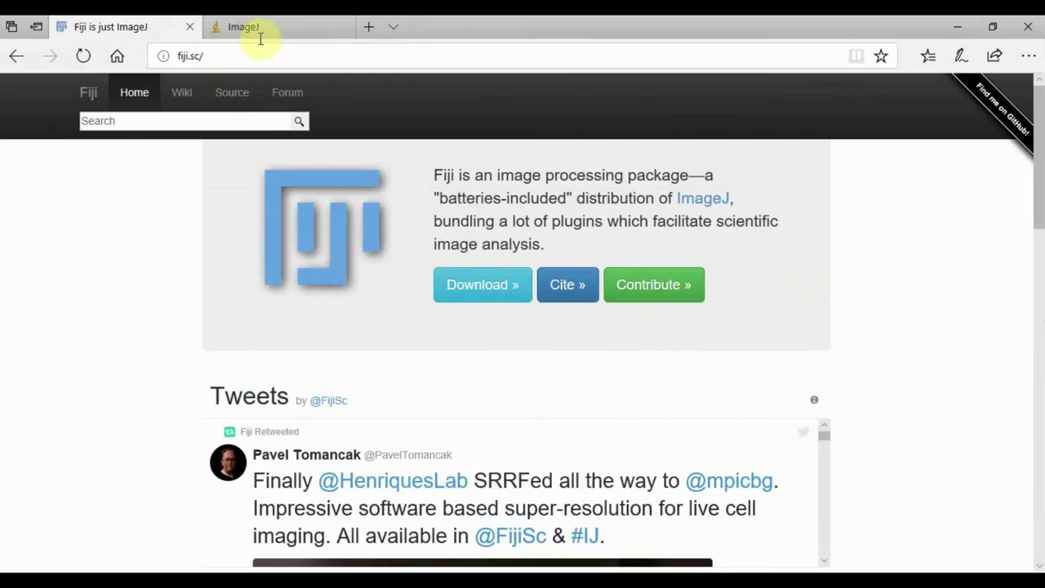
pyautogui.click(266, 46)
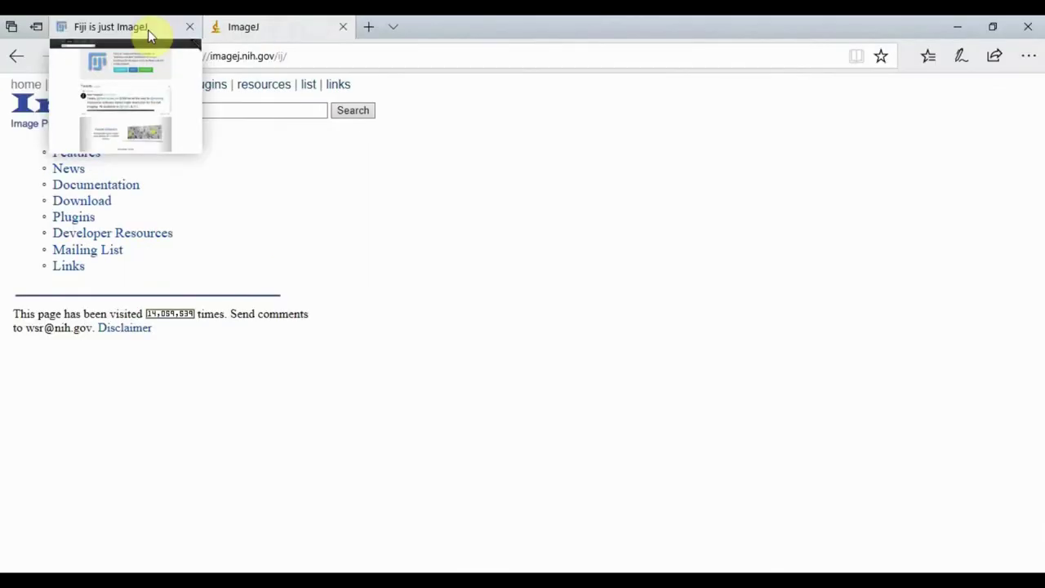
pyautogui.click(148, 29)
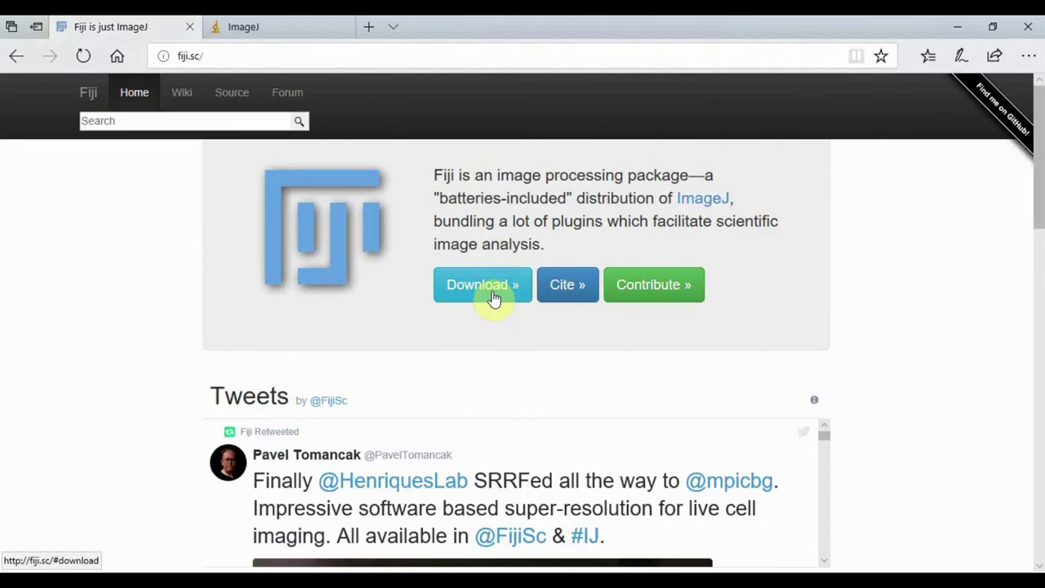
pyautogui.click(668, 443)
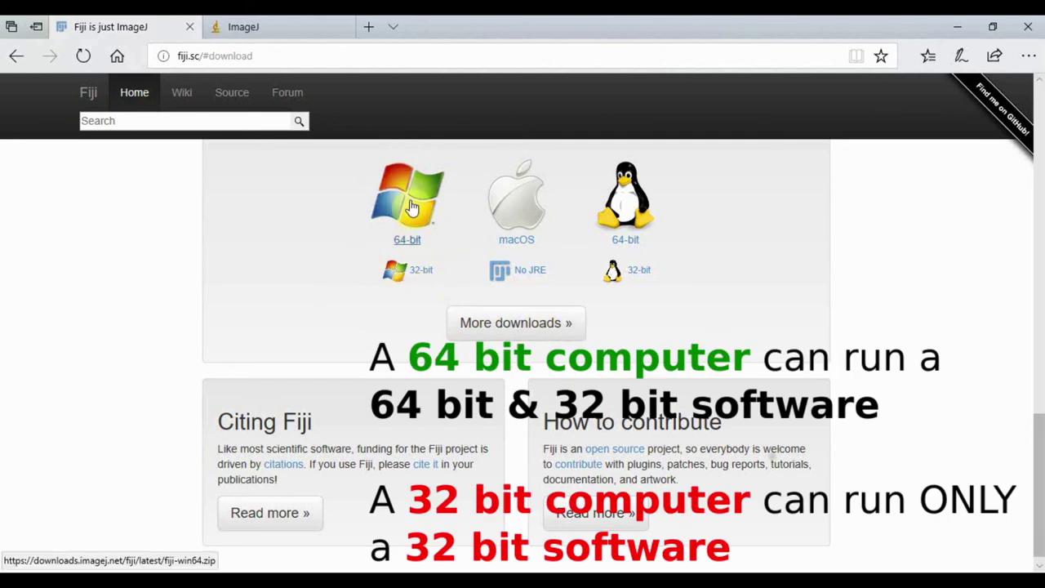
pyautogui.click(415, 241)
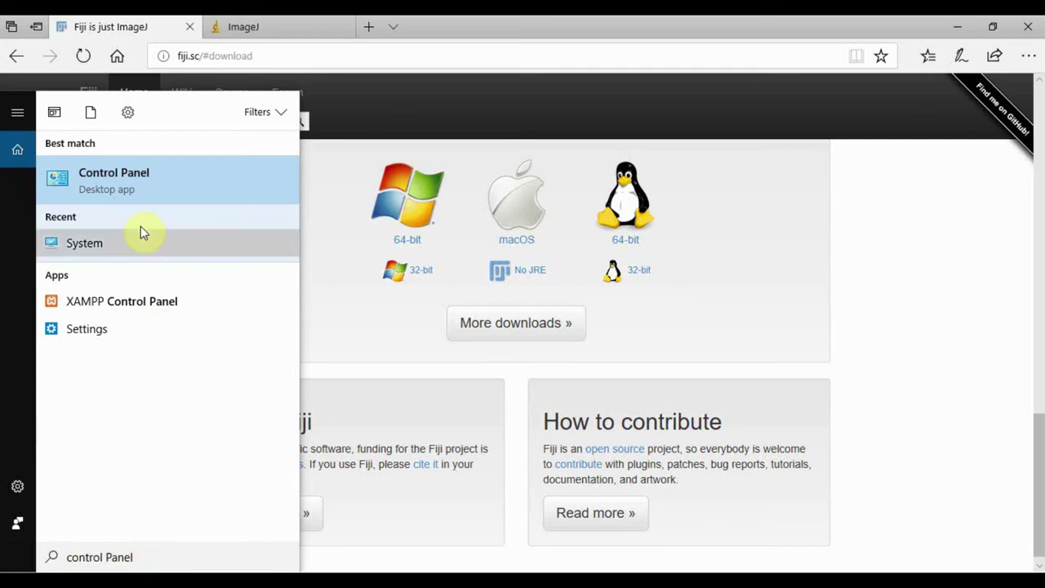
pyautogui.click(122, 177)
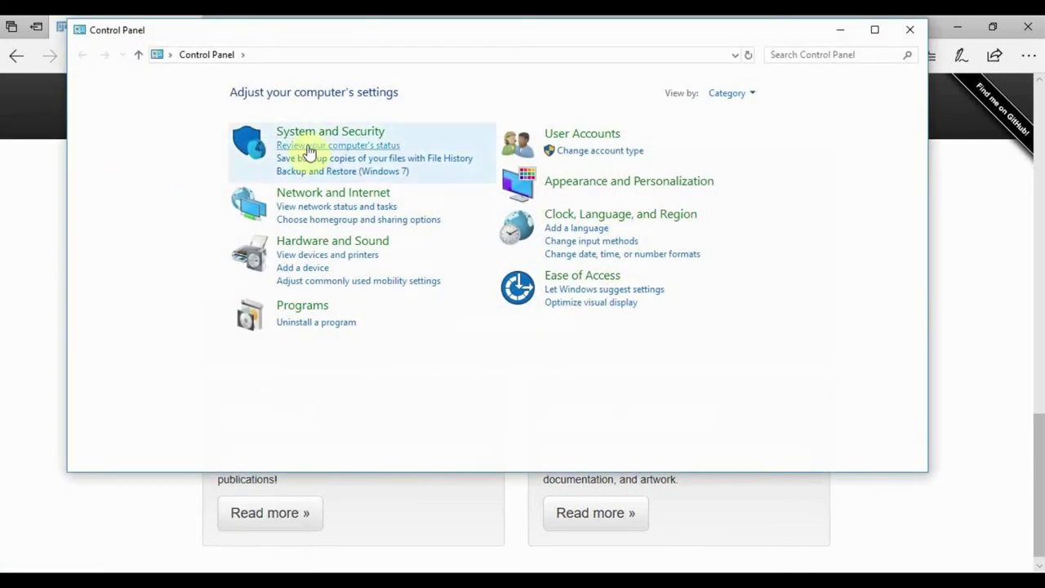
pyautogui.click(322, 139)
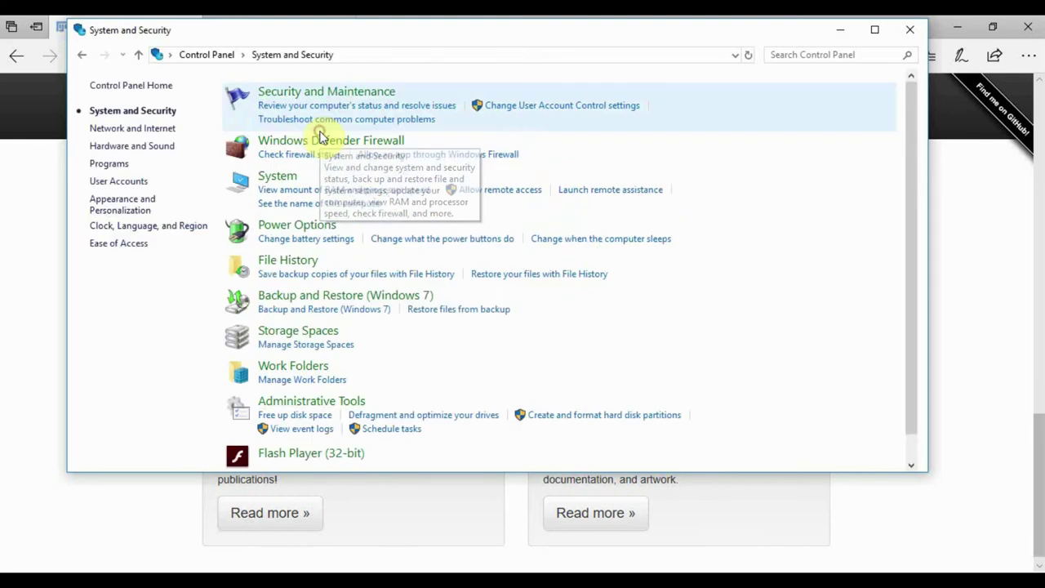
pyautogui.click(288, 180)
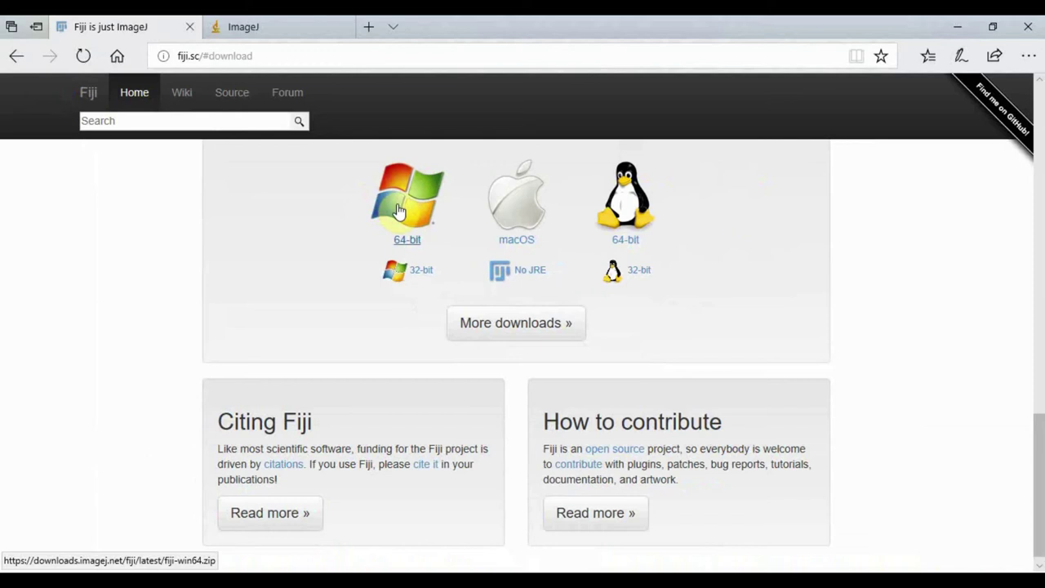
# Download the 64-bit Windows build fiji-win64.zip (273 MB) and open it in File Explorer
pyautogui.click(392, 211)
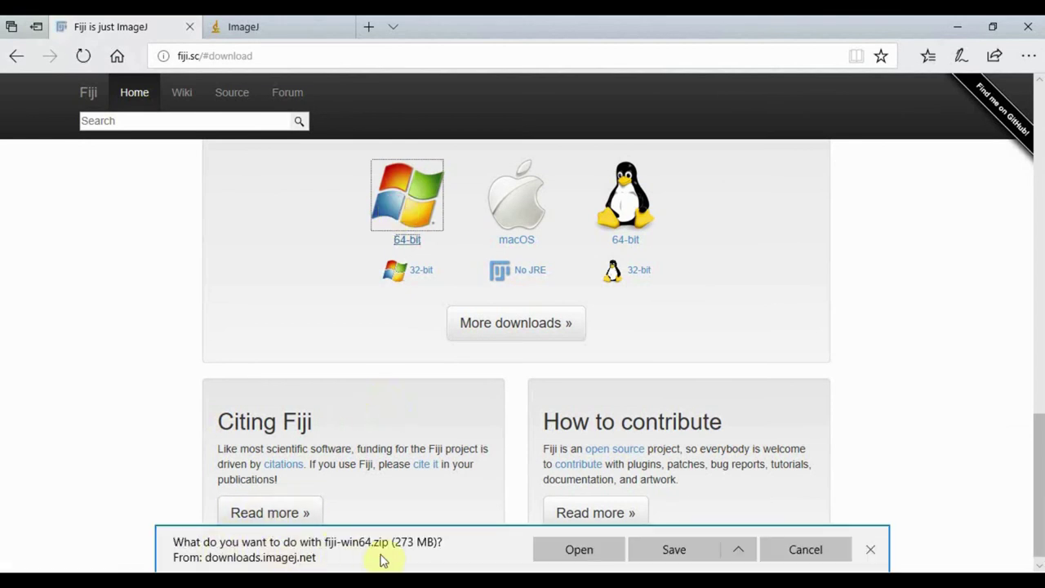
pyautogui.click(595, 553)
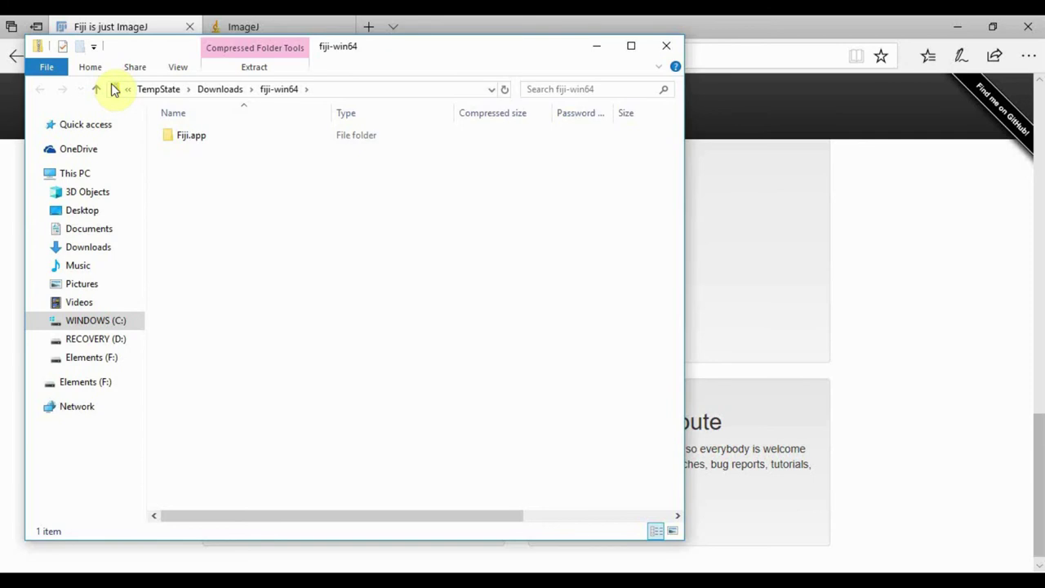
# Copy the Fiji.app folder out of the fiji-win64 archive onto the Desktop (747 items)
pyautogui.rightClick(189, 137)
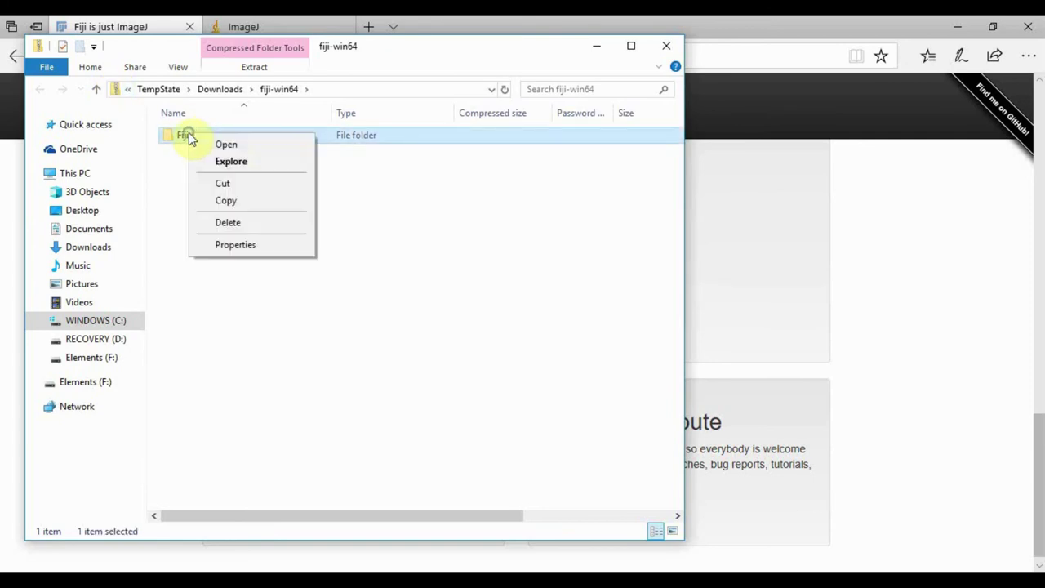
pyautogui.click(227, 200)
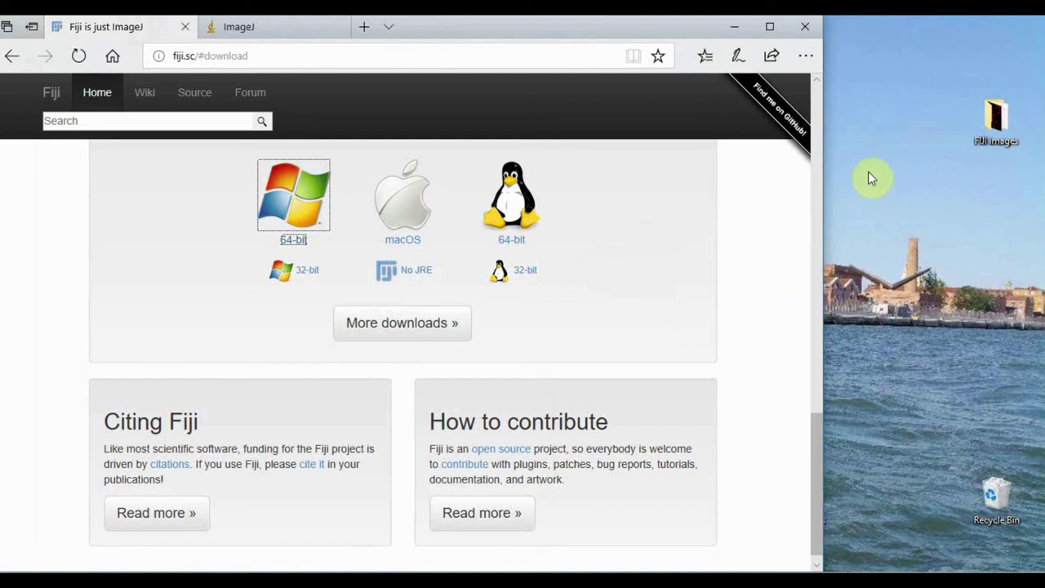
pyautogui.rightClick(876, 169)
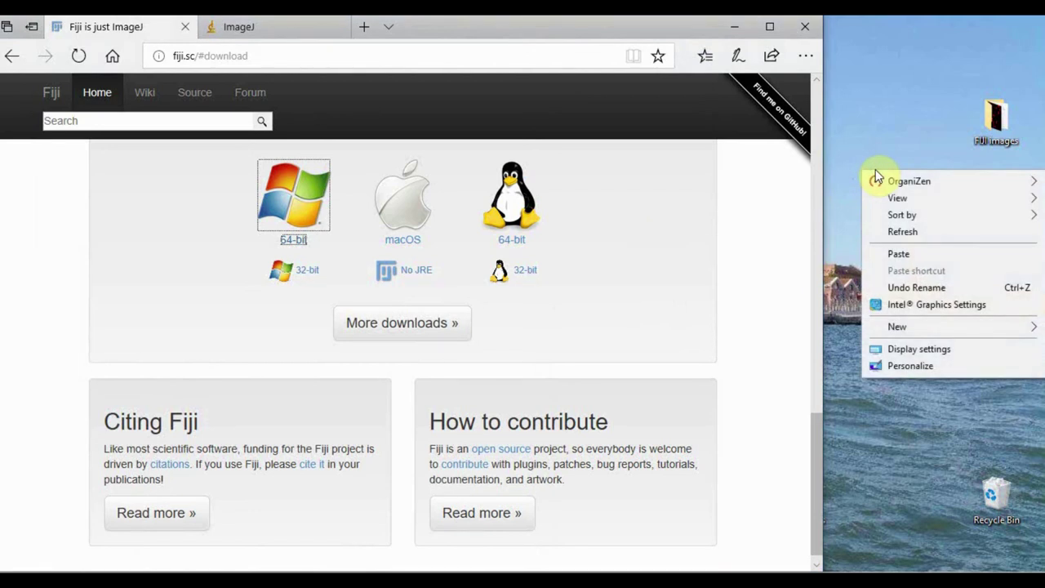
pyautogui.click(898, 253)
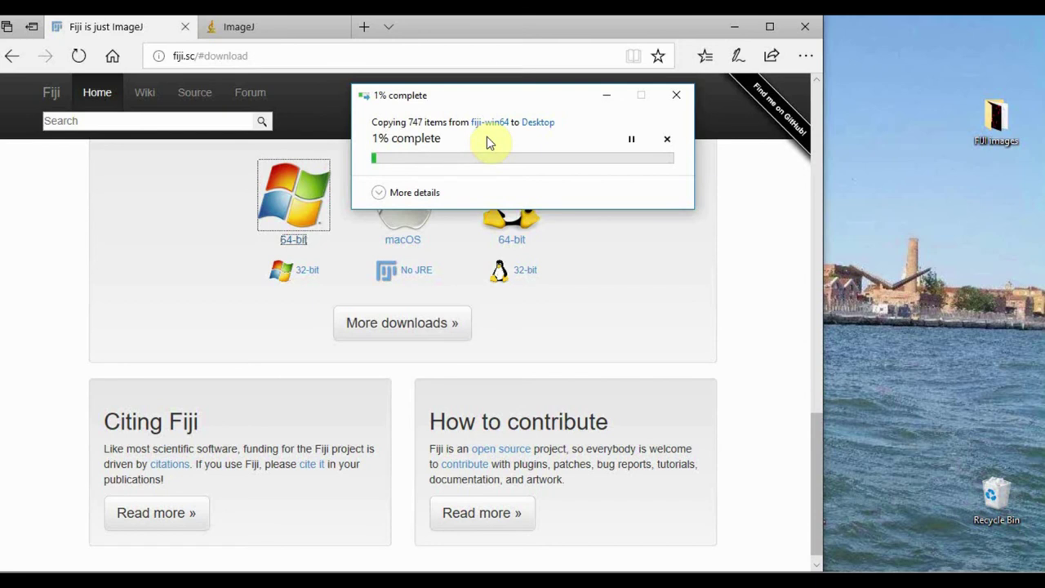
pyautogui.click(888, 381)
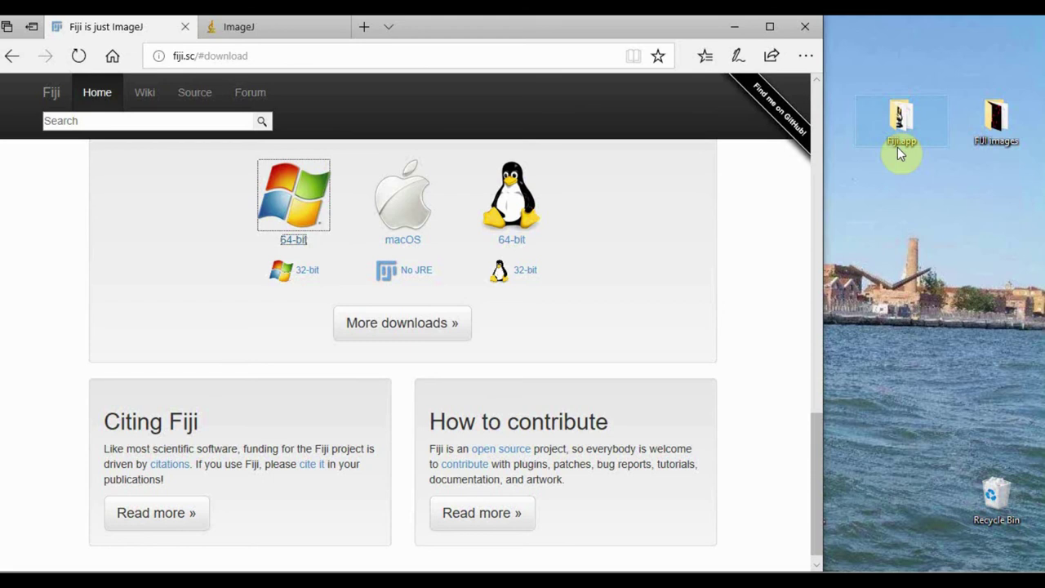
# Open Fiji.app and send ImageJ-win64 to the desktop as a shortcut
pyautogui.click(902, 150)
pyautogui.doubleClick(900, 122)
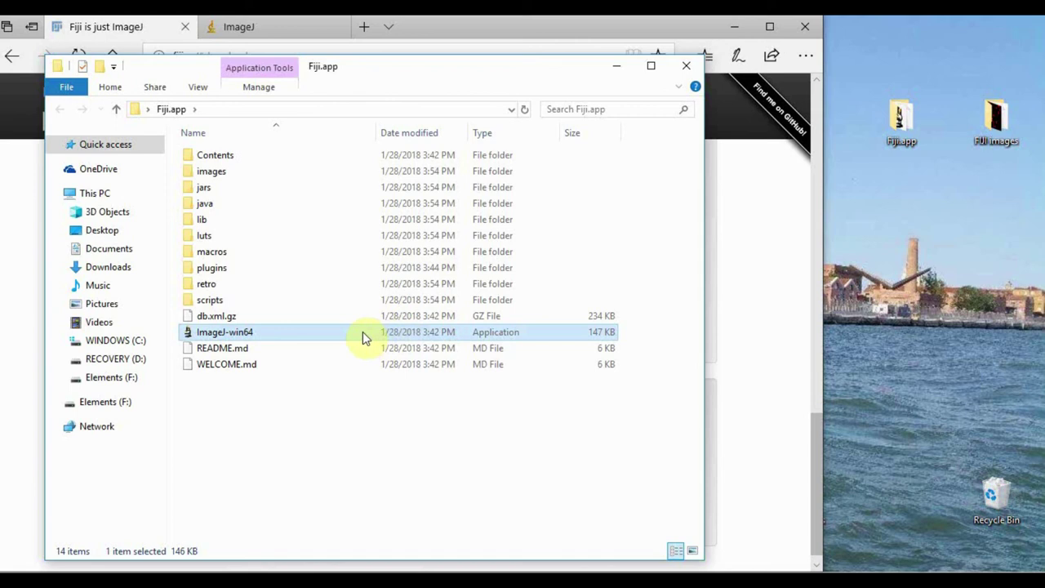
pyautogui.rightClick(418, 340)
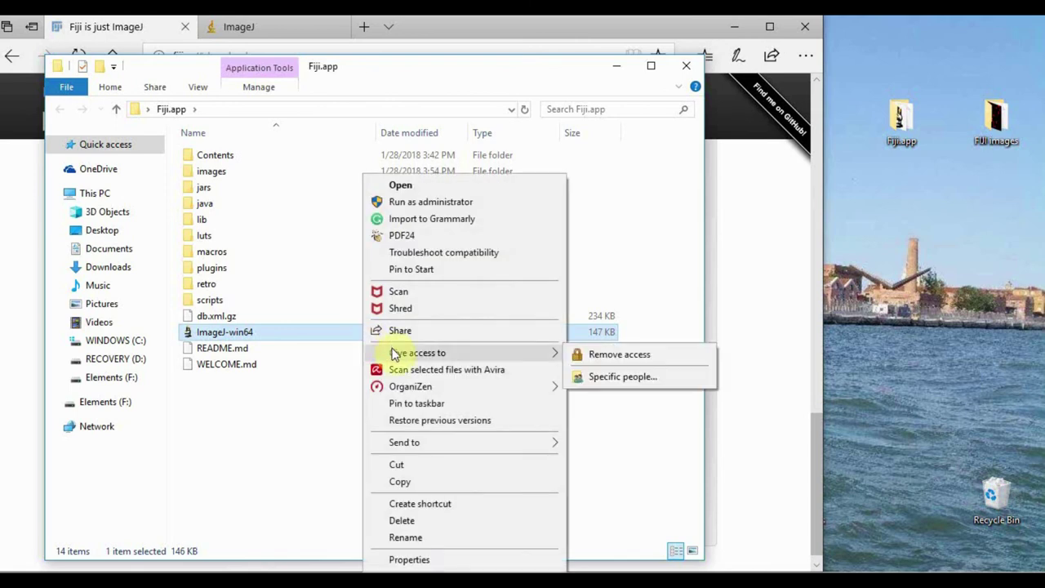
pyautogui.moveTo(425, 442)
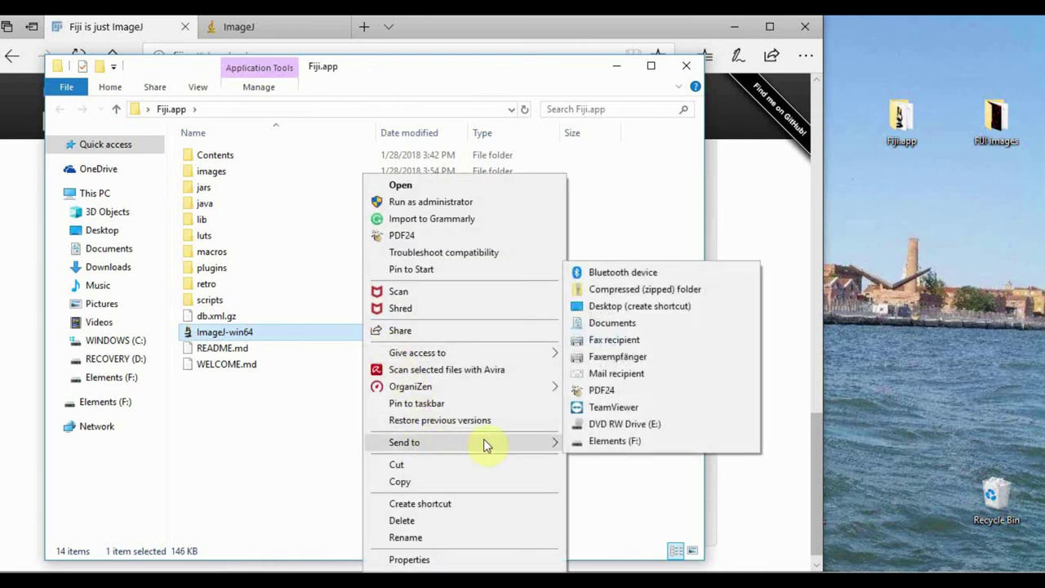
pyautogui.click(621, 306)
# Minimize File Explorer and Edge, move the ImageJ shortcut right, and select Fiji.app on the desktop
pyautogui.click(617, 66)
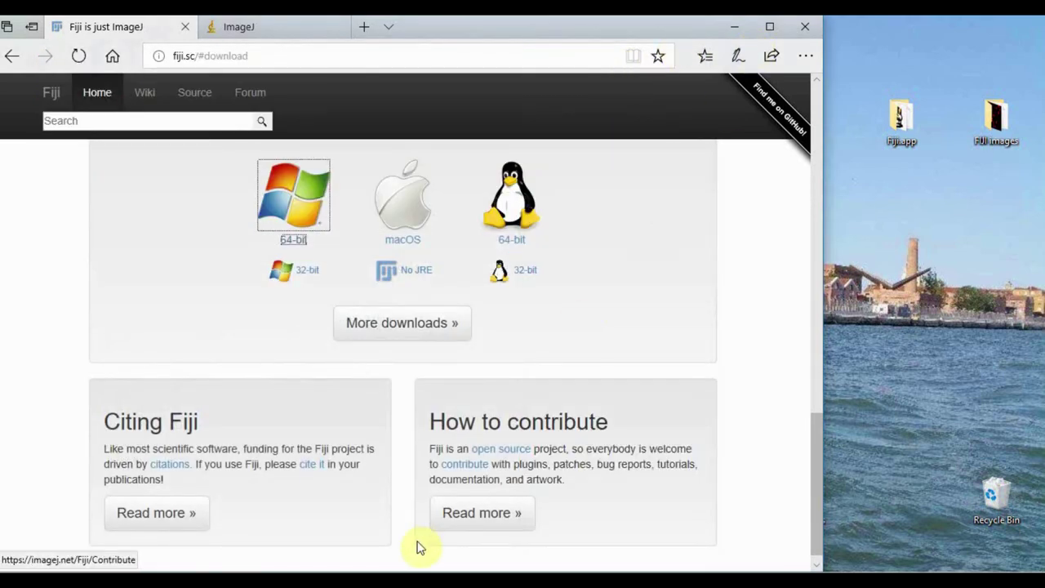
pyautogui.click(380, 569)
pyautogui.moveTo(236, 127); pyautogui.dragTo(442, 137)
pyautogui.click(805, 119)
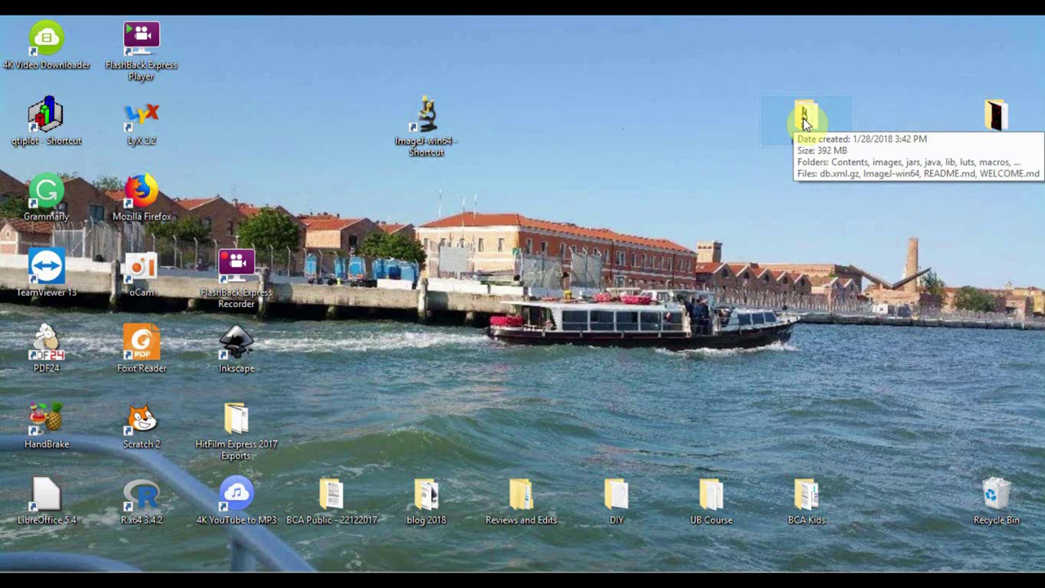
# Move Fiji.app lower on the desktop and launch Fiji from the ImageJ-win64 shortcut
pyautogui.moveTo(806, 122); pyautogui.dragTo(330, 425)
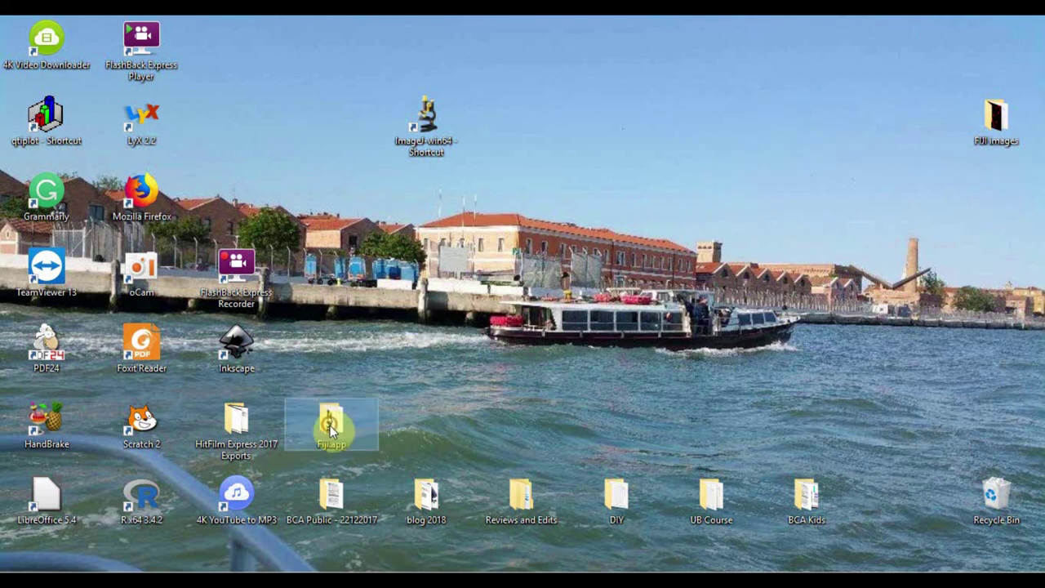
pyautogui.doubleClick(426, 127)
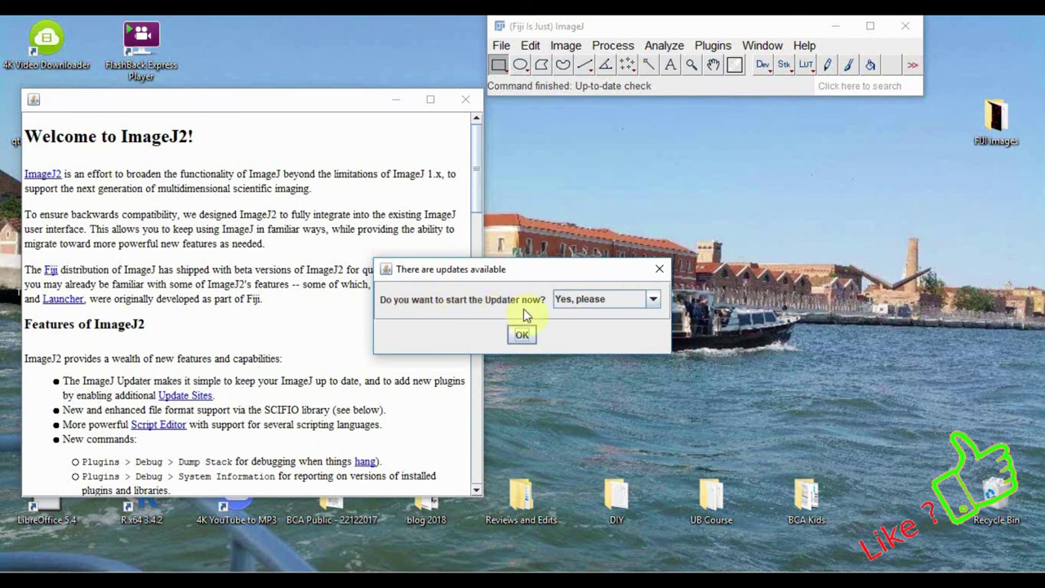
# Run the Updater, confirm 'Your ImageJ is up to date!', and close the Updater without changes
pyautogui.click(521, 335)
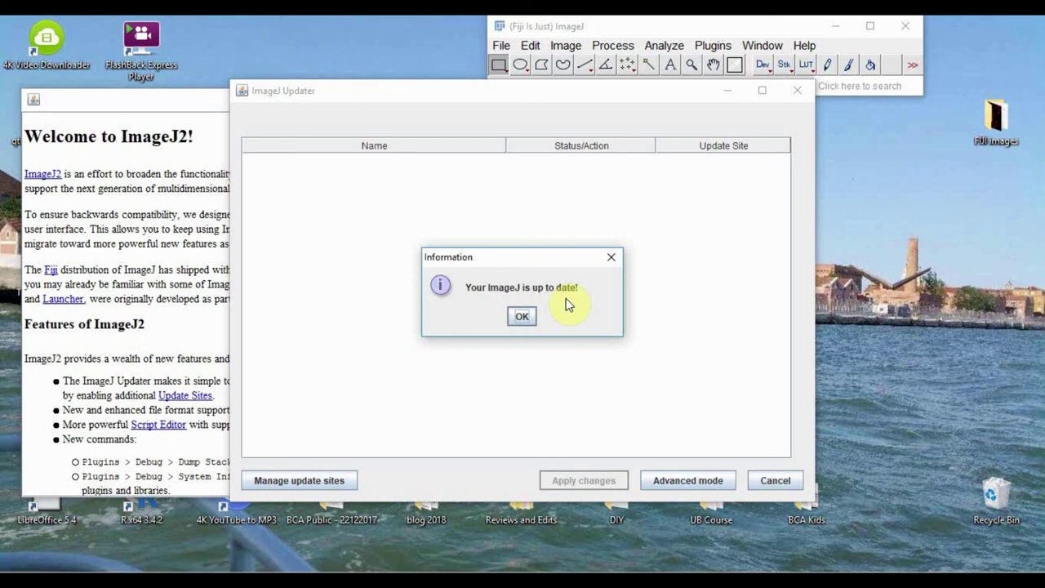
pyautogui.click(523, 317)
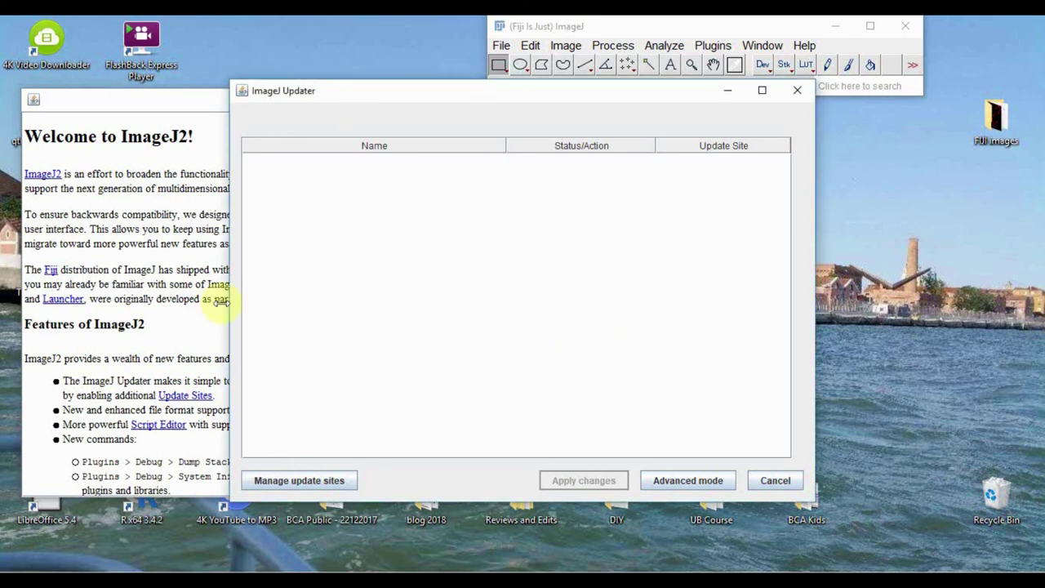
pyautogui.click(788, 483)
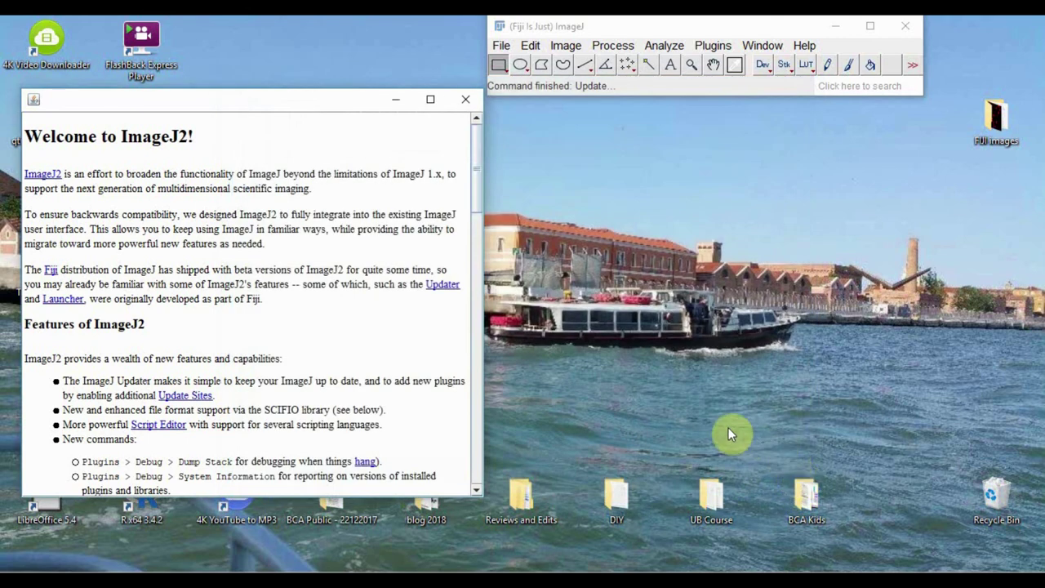
# Close the Welcome to ImageJ2 window, center the ImageJ toolbar, and browse the Plugins and Analyze menus
pyautogui.click(463, 98)
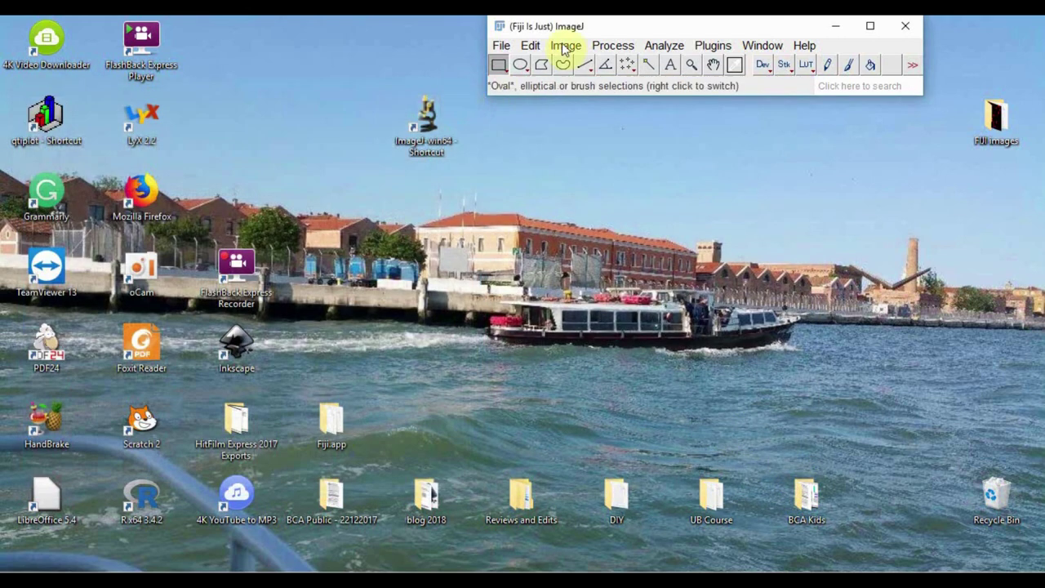
pyautogui.moveTo(602, 28); pyautogui.dragTo(500, 154)
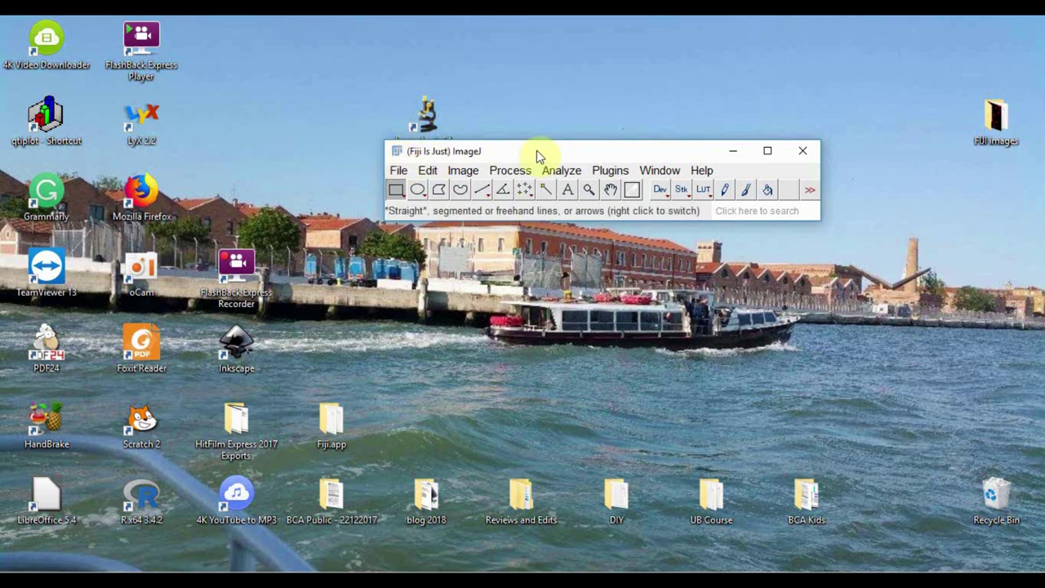
pyautogui.click(610, 172)
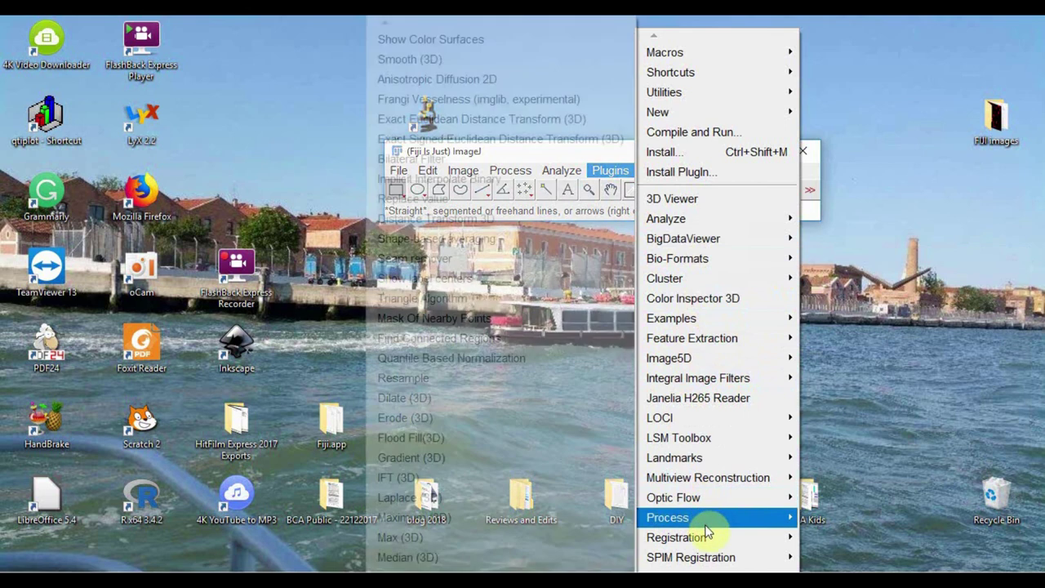
pyautogui.moveTo(707, 543)
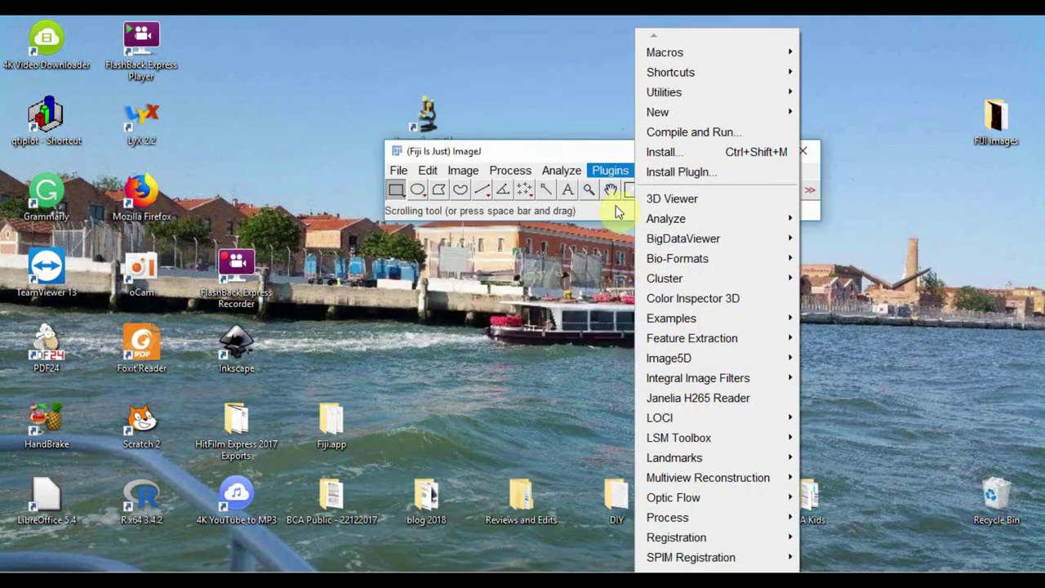
pyautogui.moveTo(564, 170)
pyautogui.click(533, 163)
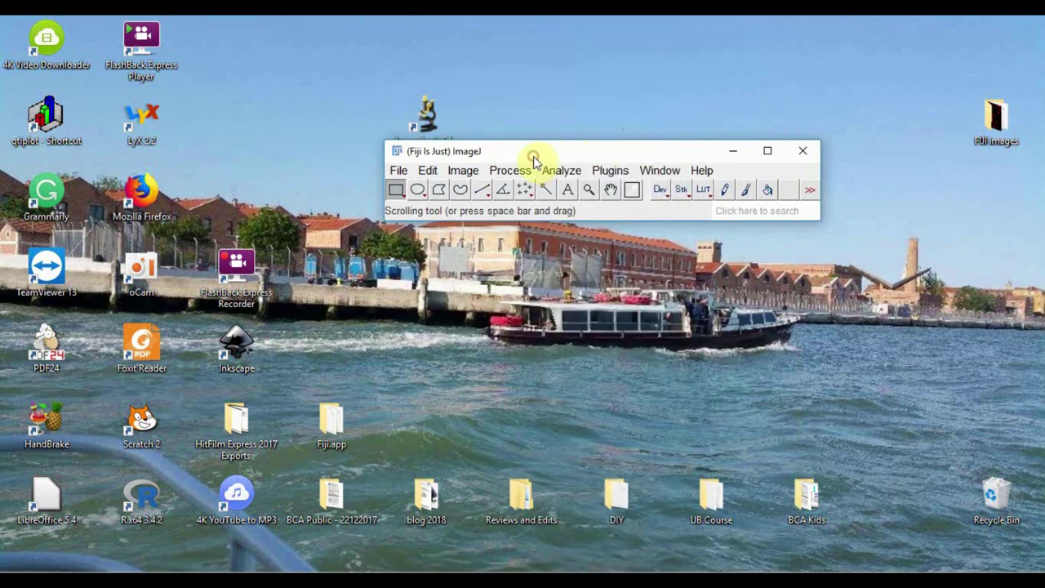